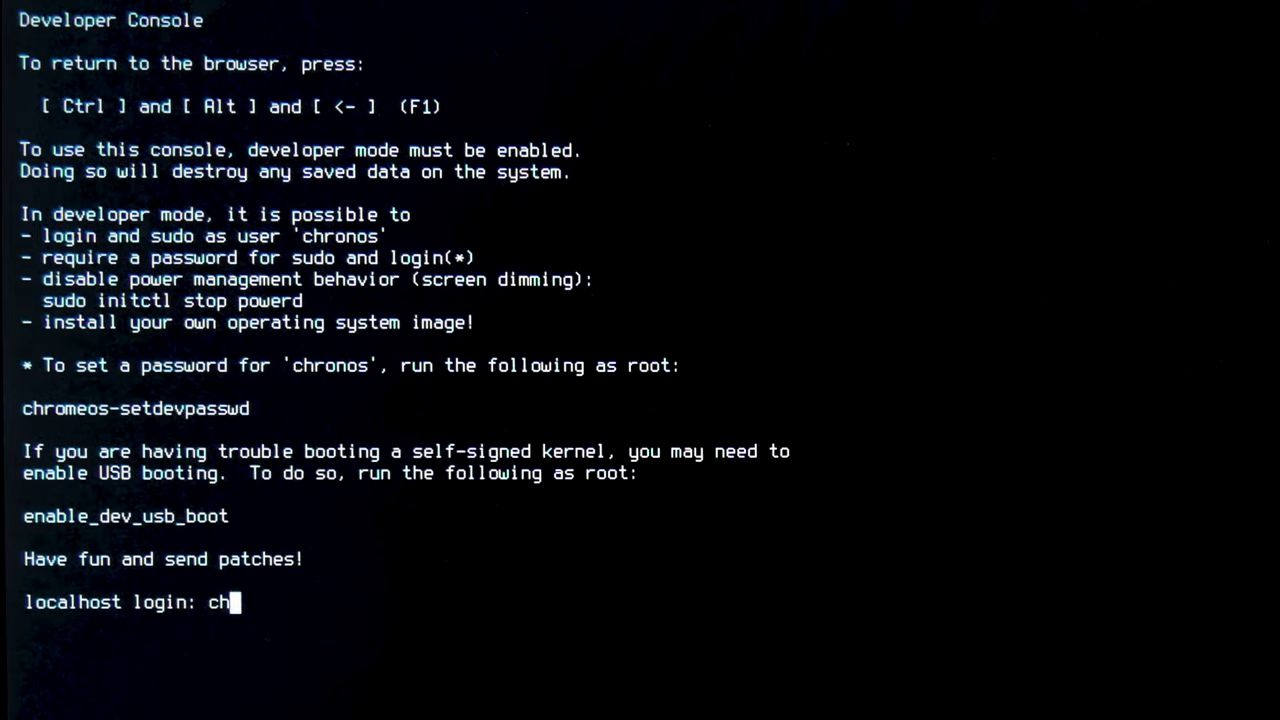
Log in to the developer console as chronos and list the block devices with lsblk.
key(Return)
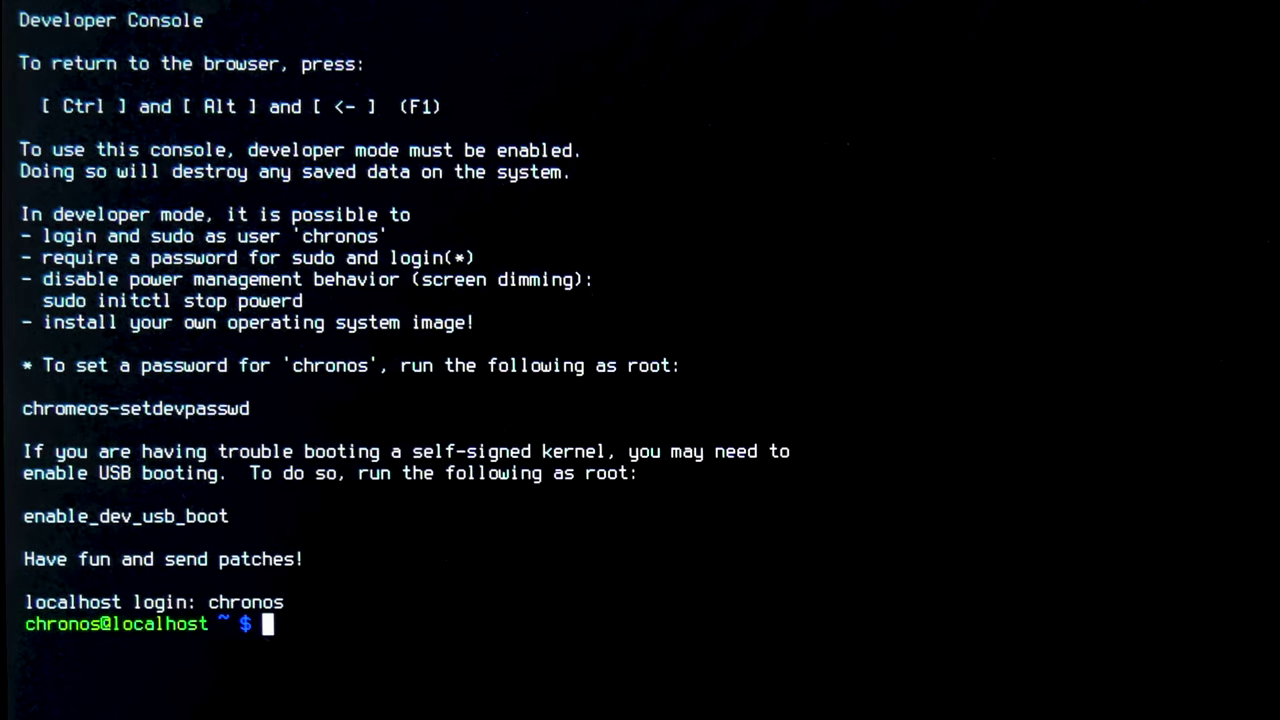
text(lsblk)
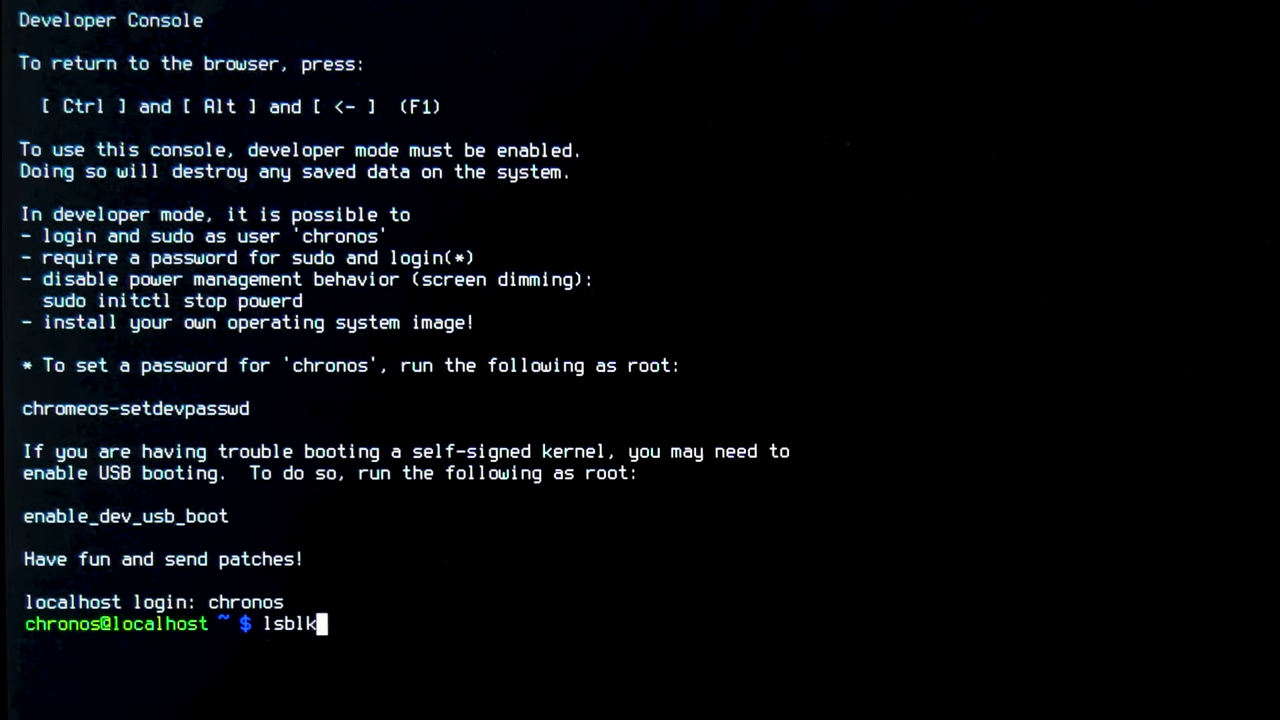
key(Return)
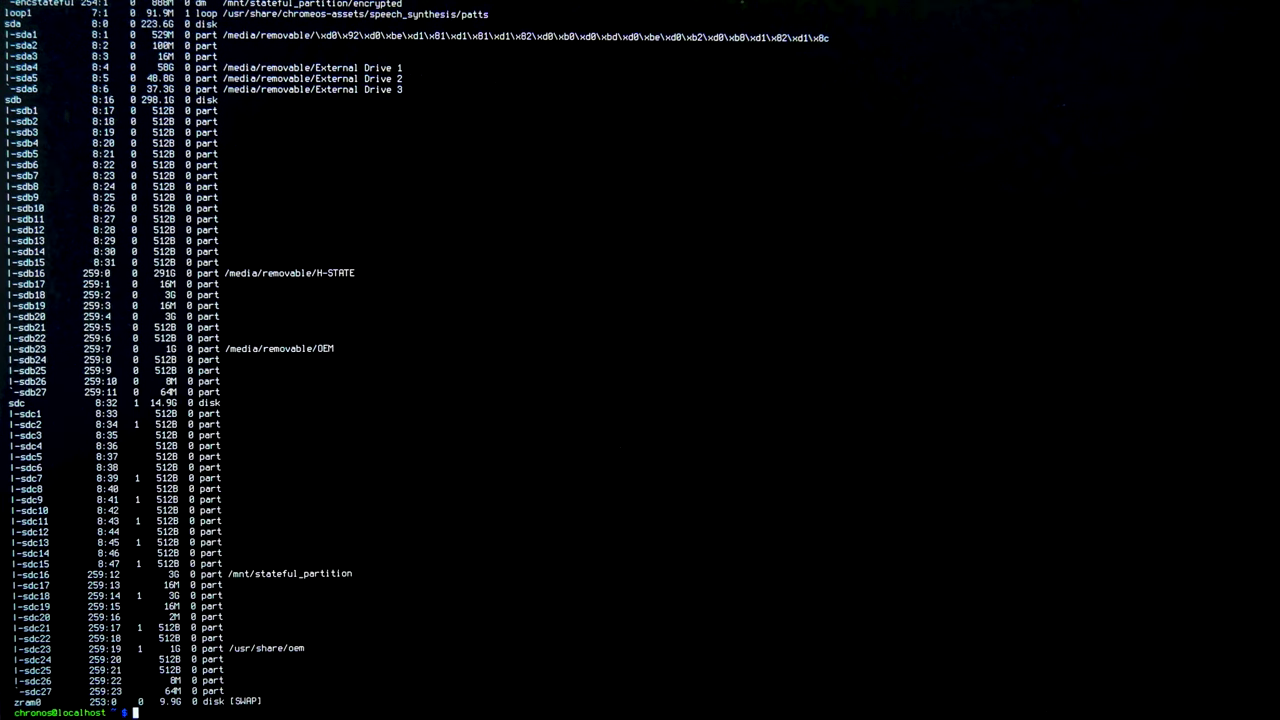
Install the system to the second disk with sudo /usr/sbin/chromeos-install --dst /dev/sdb and agree to erase its data.
text(sudo /u)
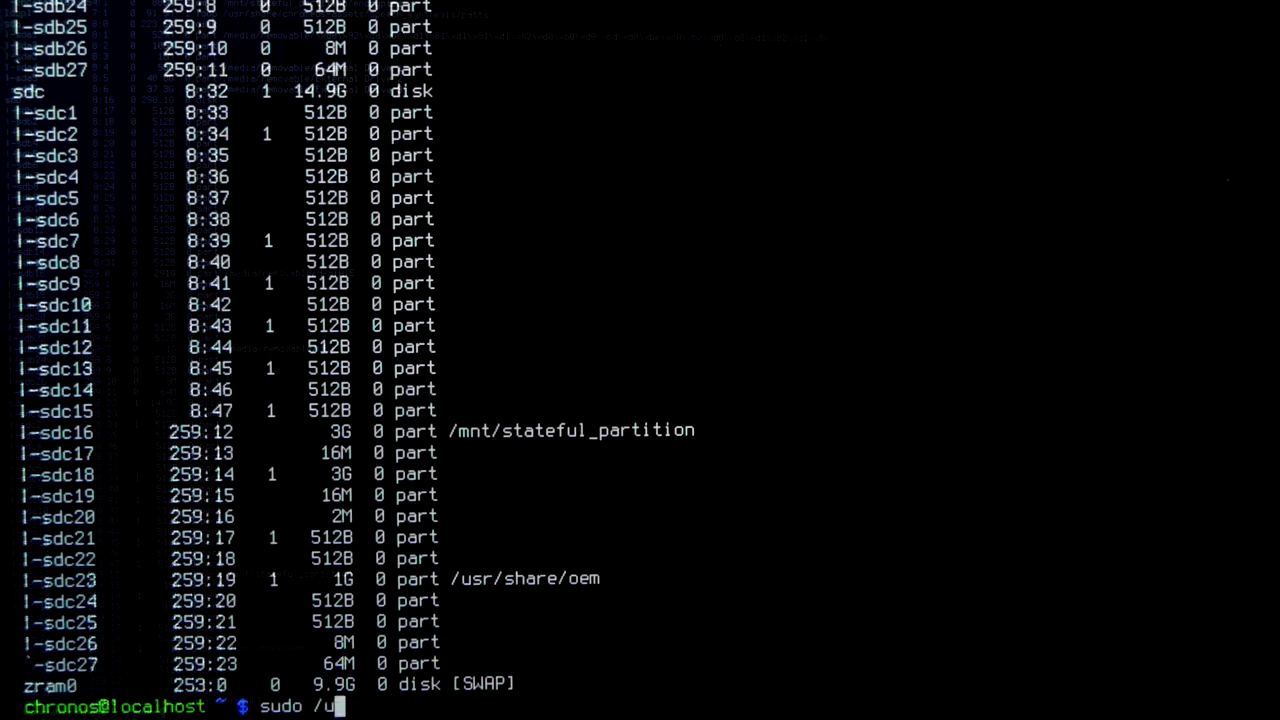
text(sr/sbin/chromeos-in)
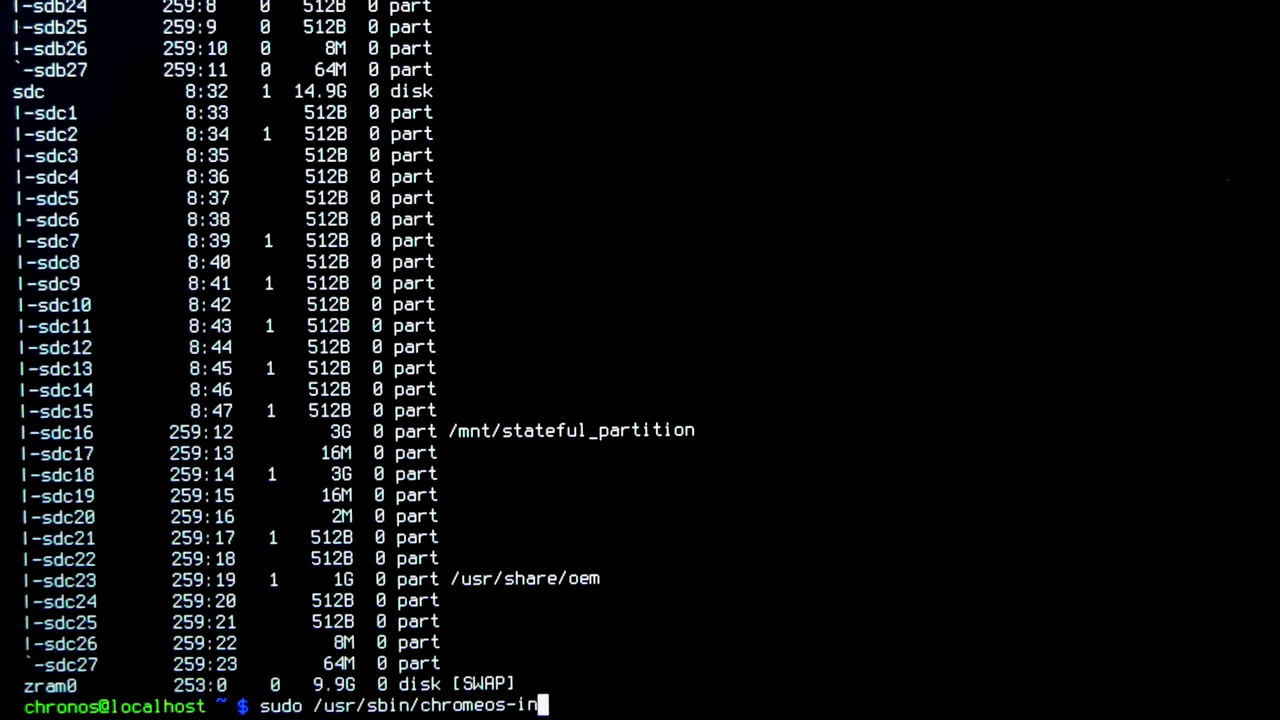
text(stall --dst /dev/sdb)
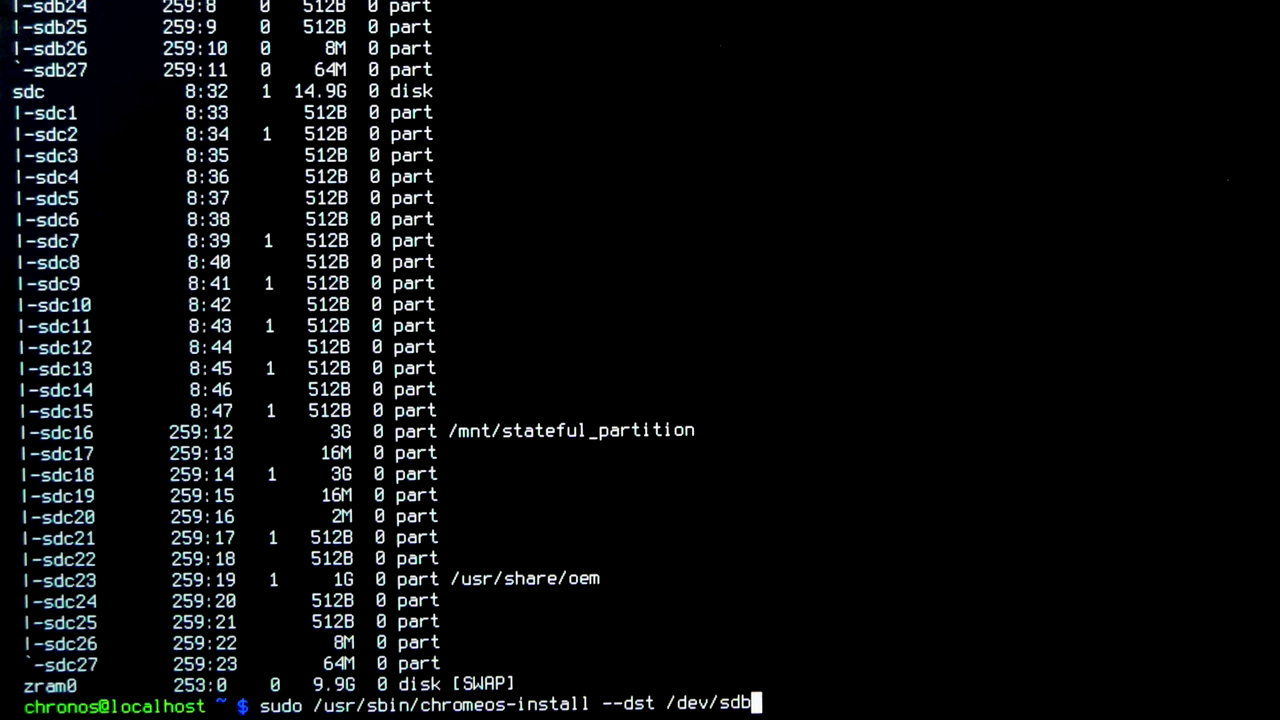
key(Return)
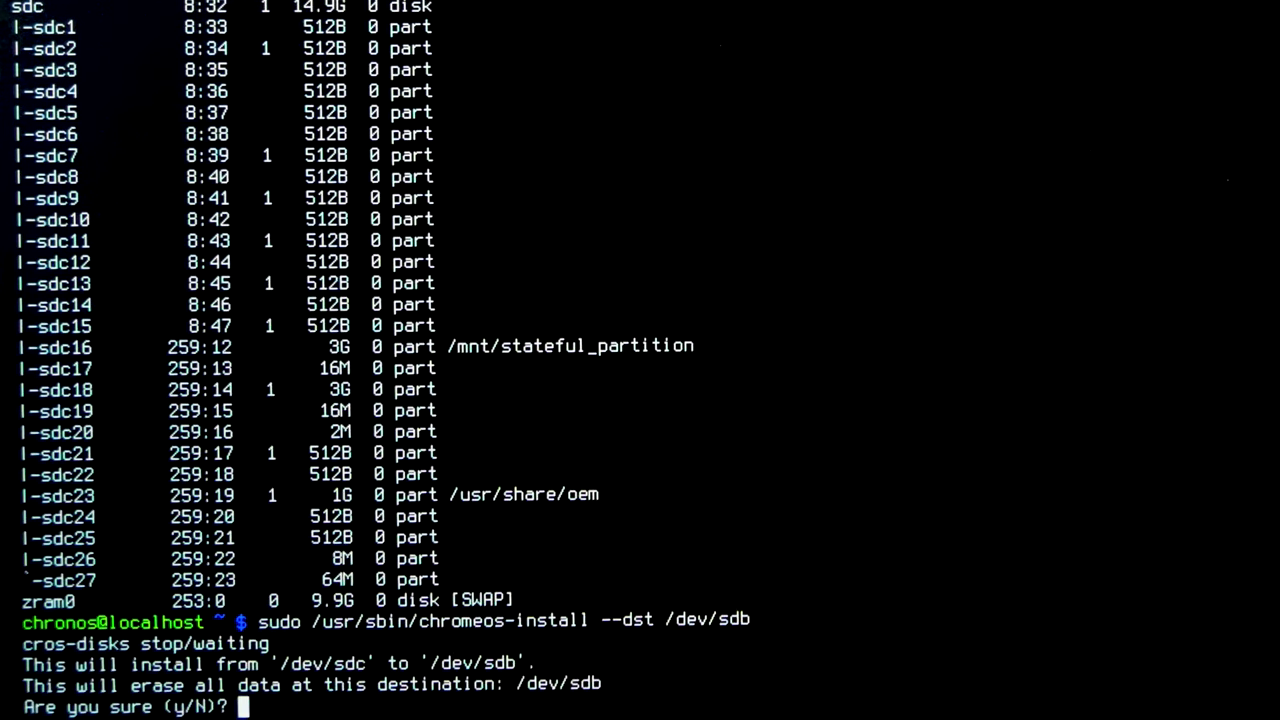
text(y)
key(Return)
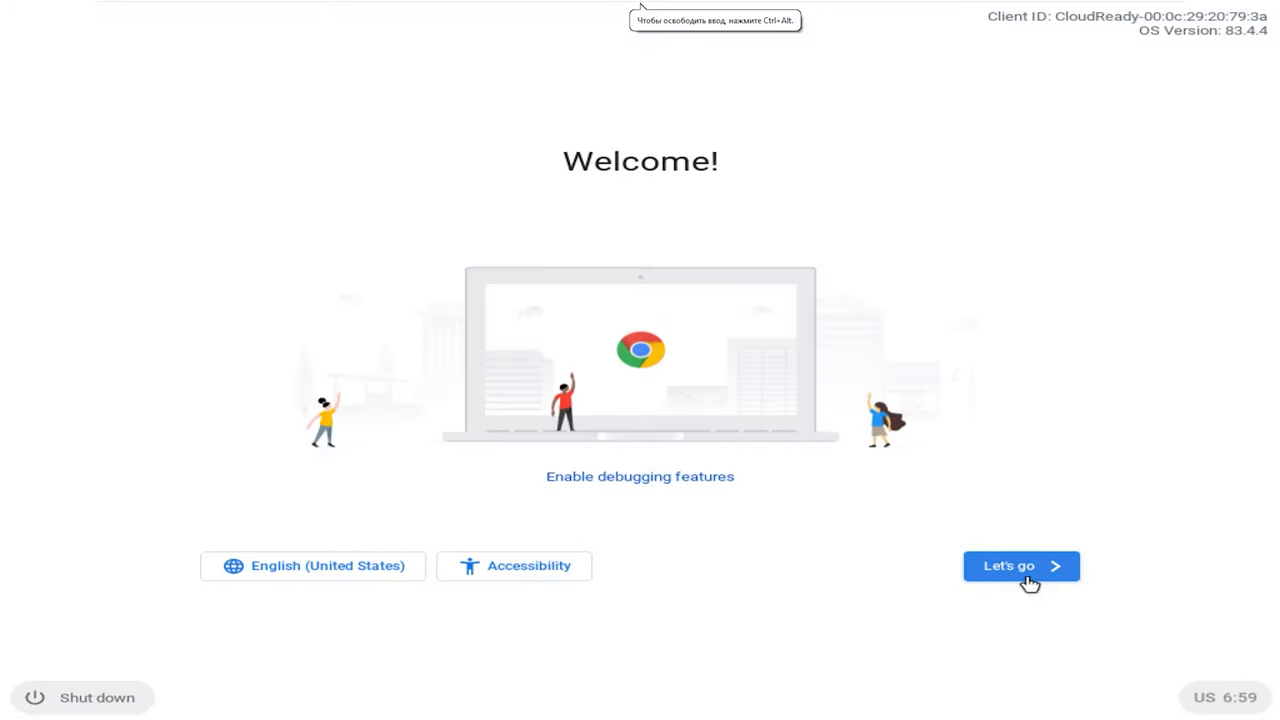
Go through the first-run setup, signing in with the Google account's email and account password, and start using the device.
click(1020, 578)
click(1018, 580)
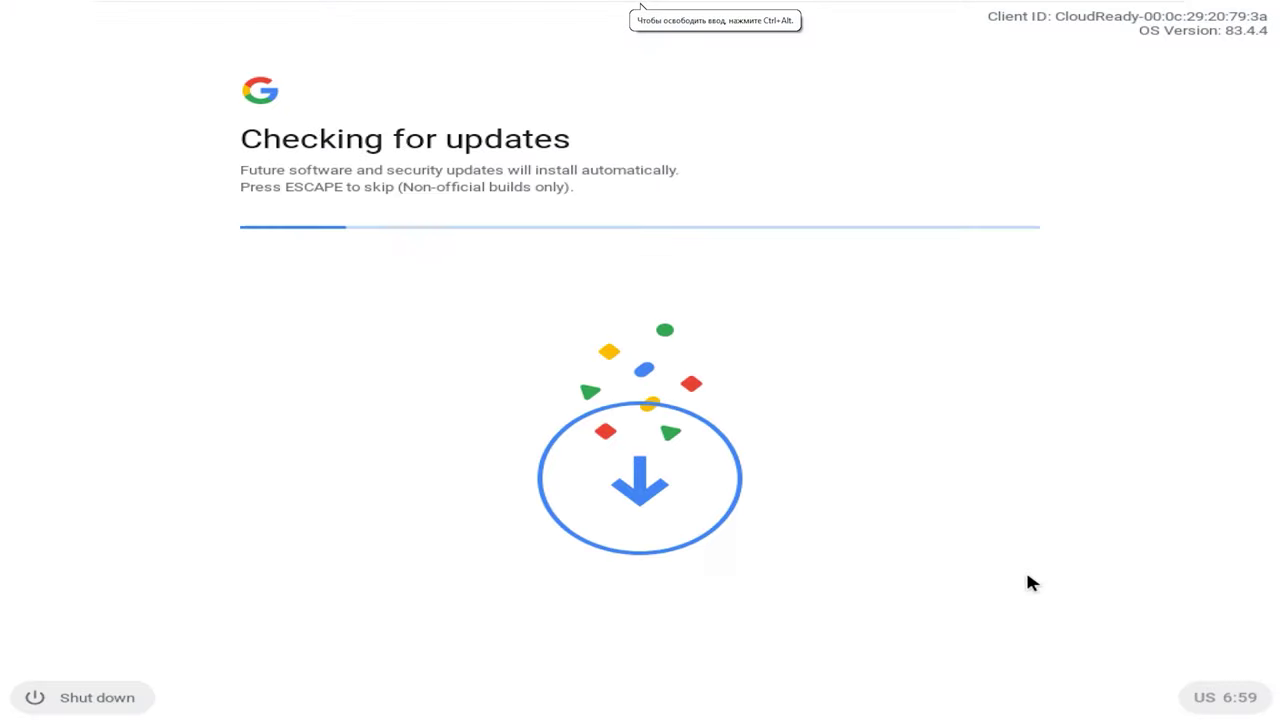
click(1018, 598)
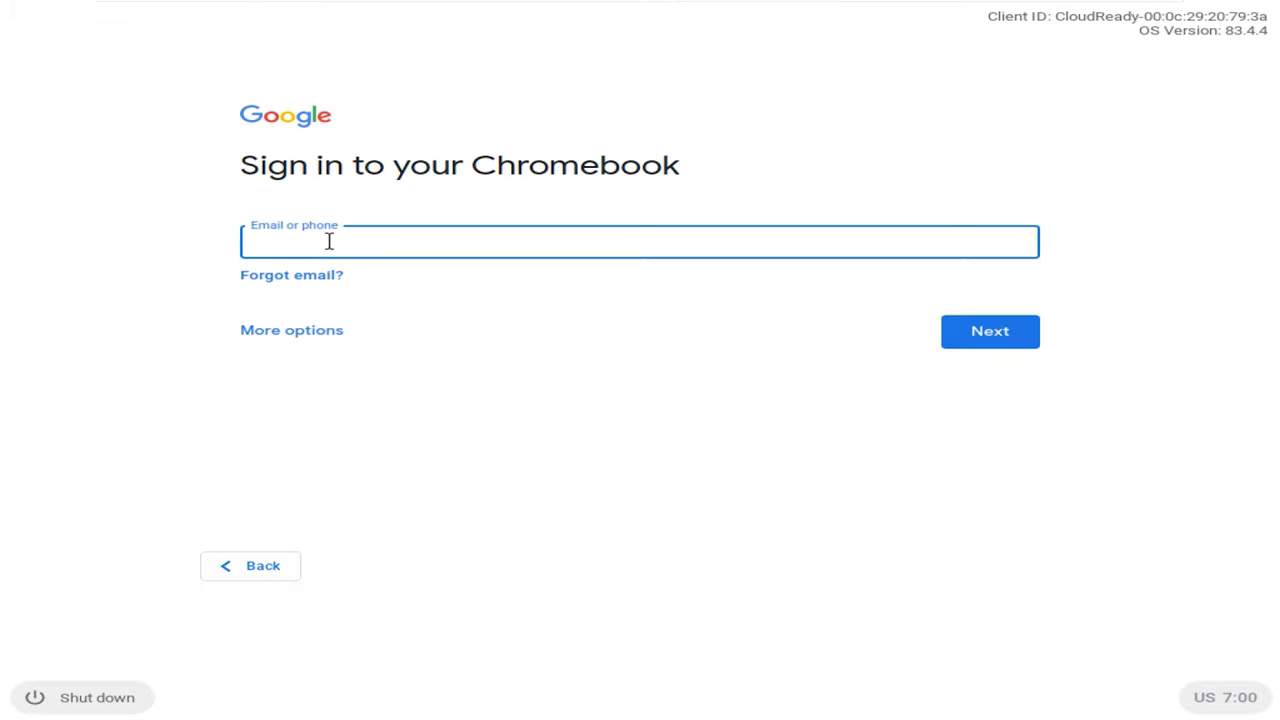
click(994, 399)
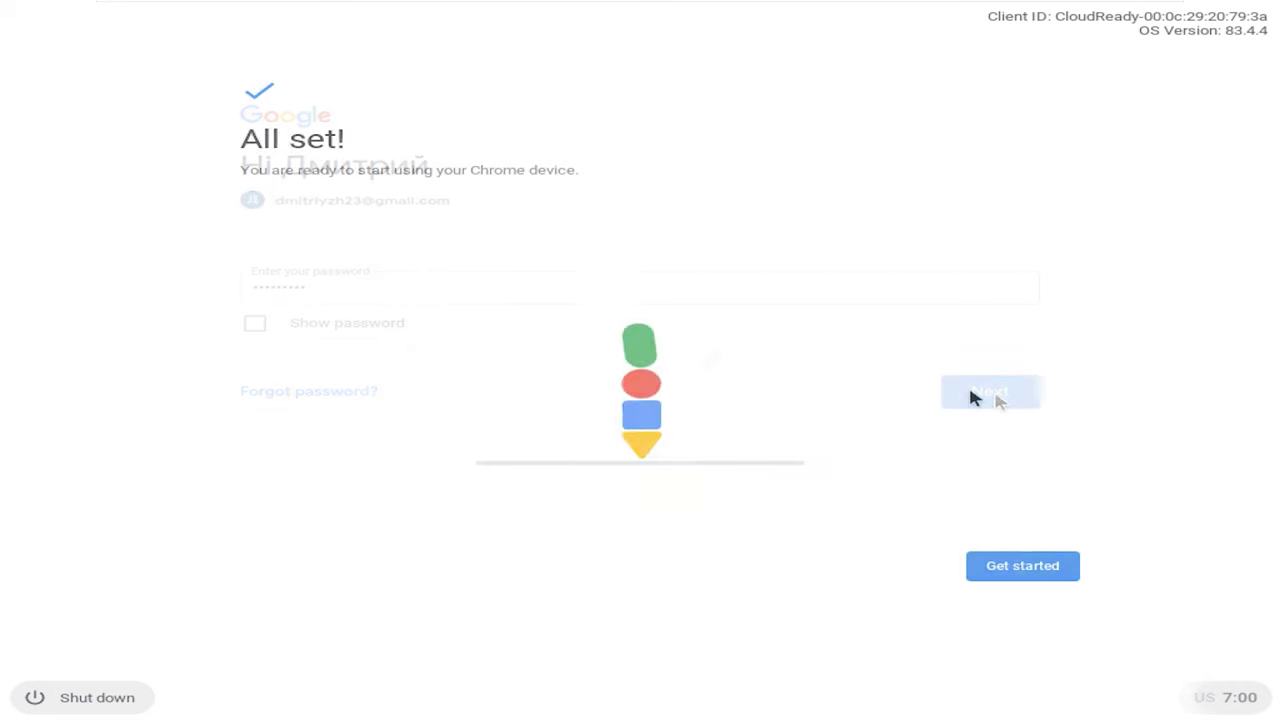
click(1076, 570)
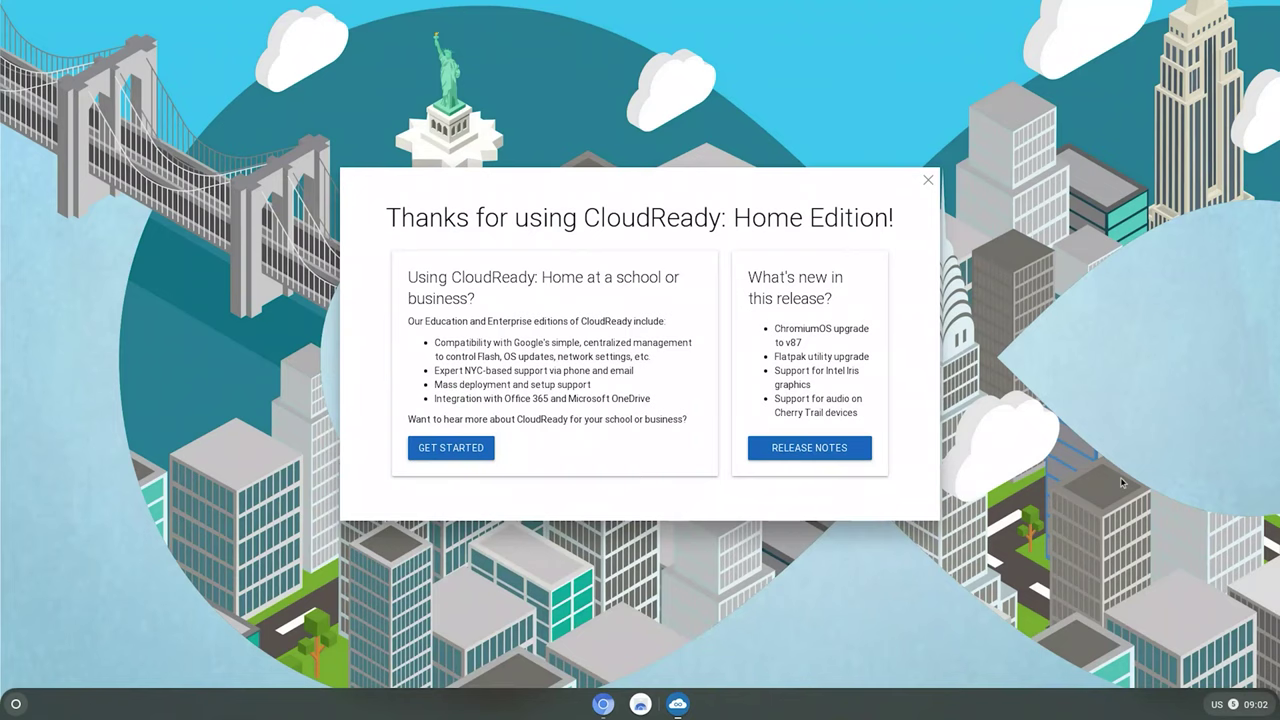
Dismiss the CloudReady: Home Edition welcome message and open the system settings in a maximized window.
click(928, 181)
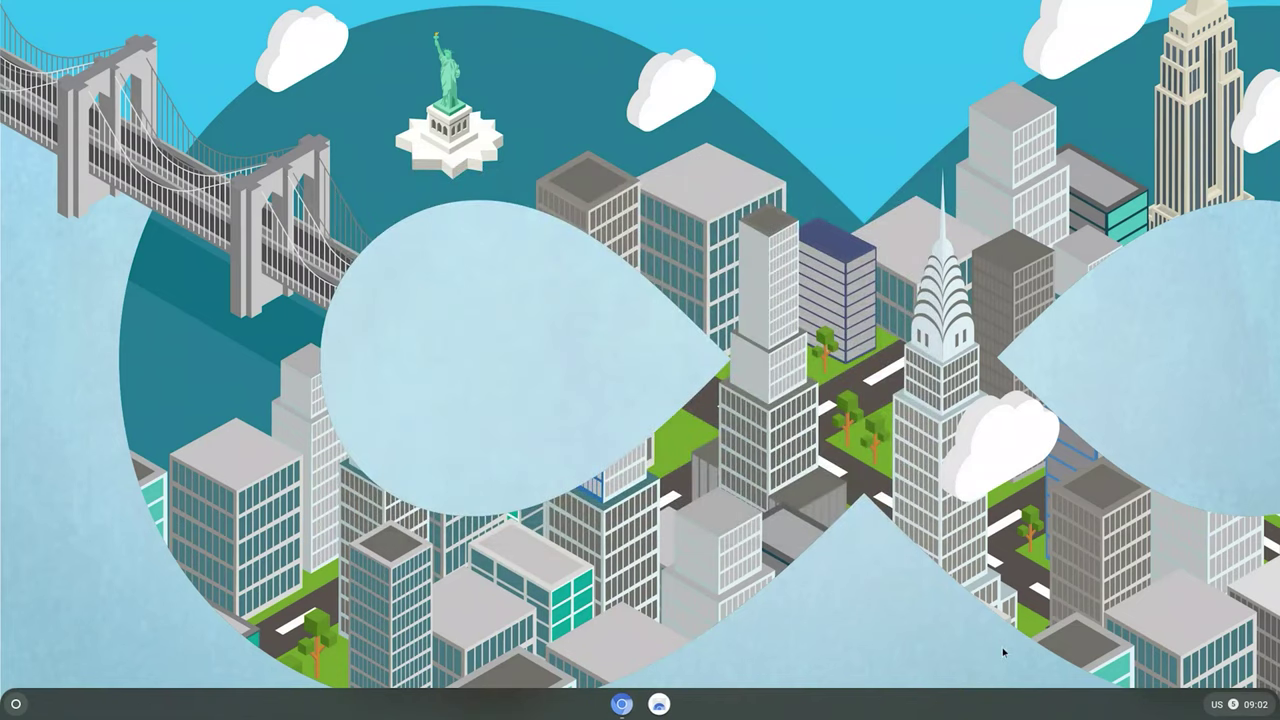
click(1246, 712)
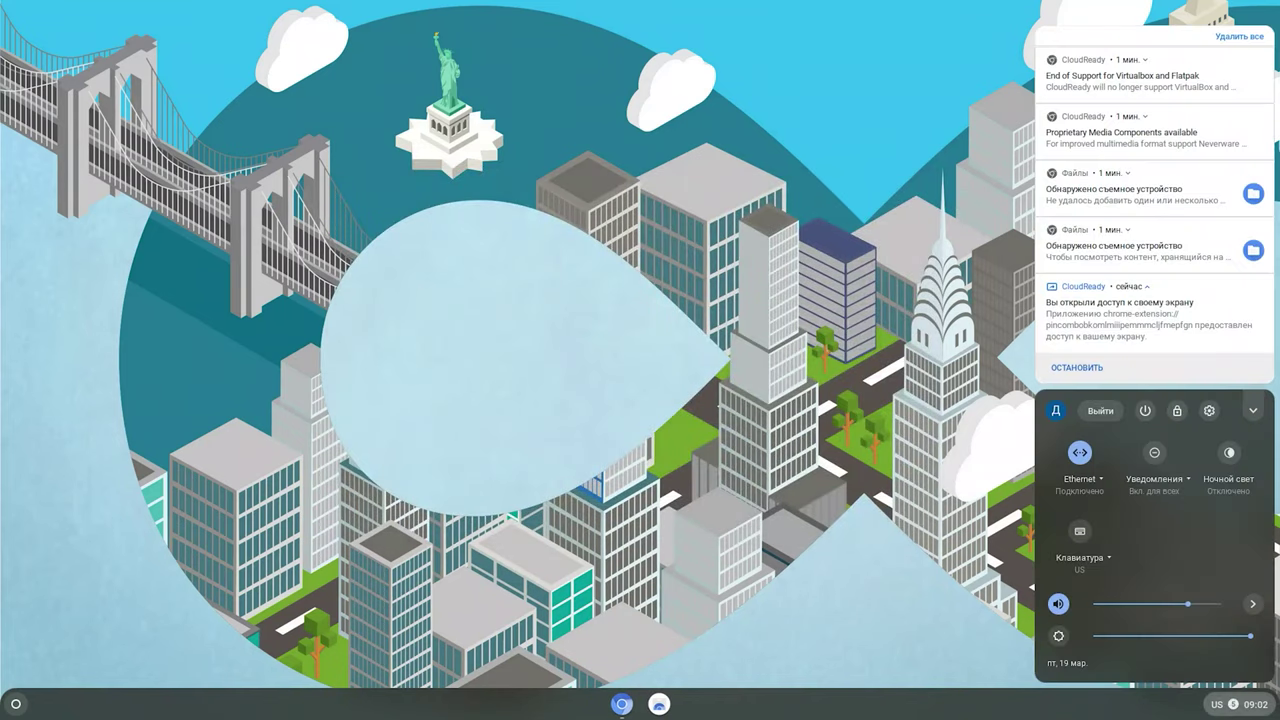
mouse_move(1188, 606)
mouse_down()
mouse_move(1205, 608)
mouse_move(1191, 609)
mouse_up()
click(1094, 557)
click(1058, 414)
click(1211, 413)
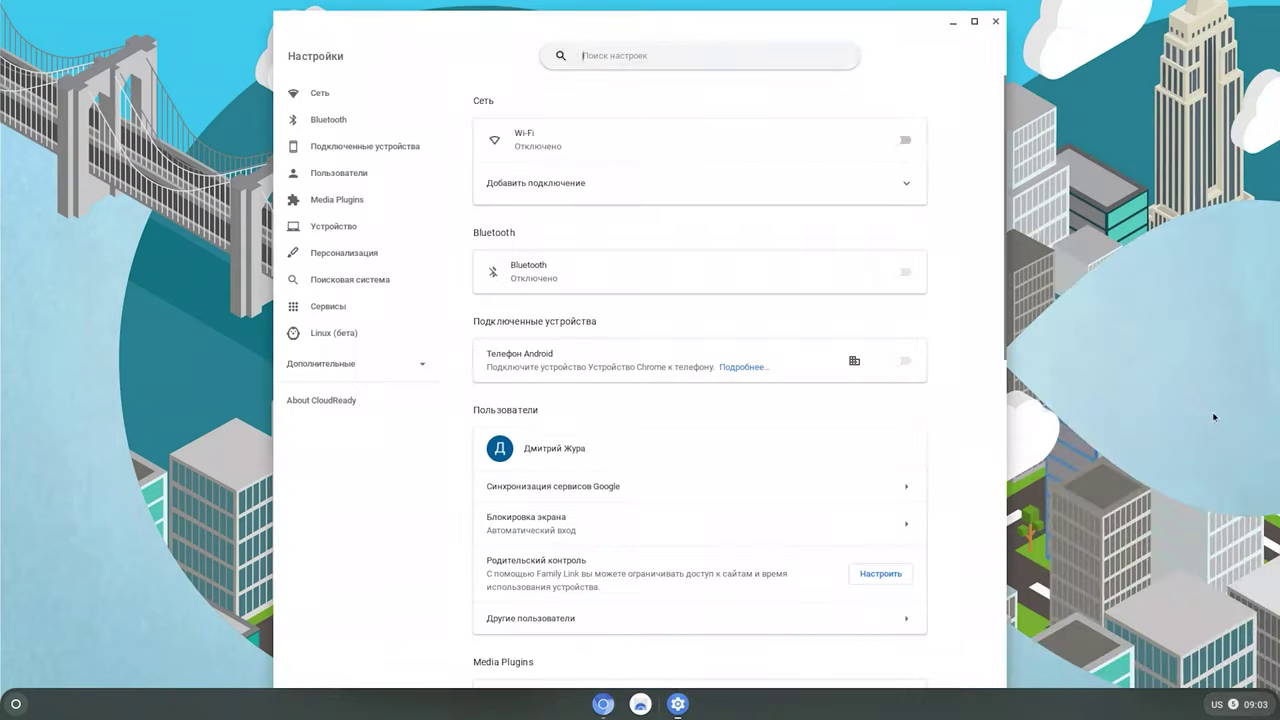
click(974, 21)
Look through the settings sections from network and Bluetooth to Linux (бета), and expand the additional settings (Дополнительные).
click(76, 82)
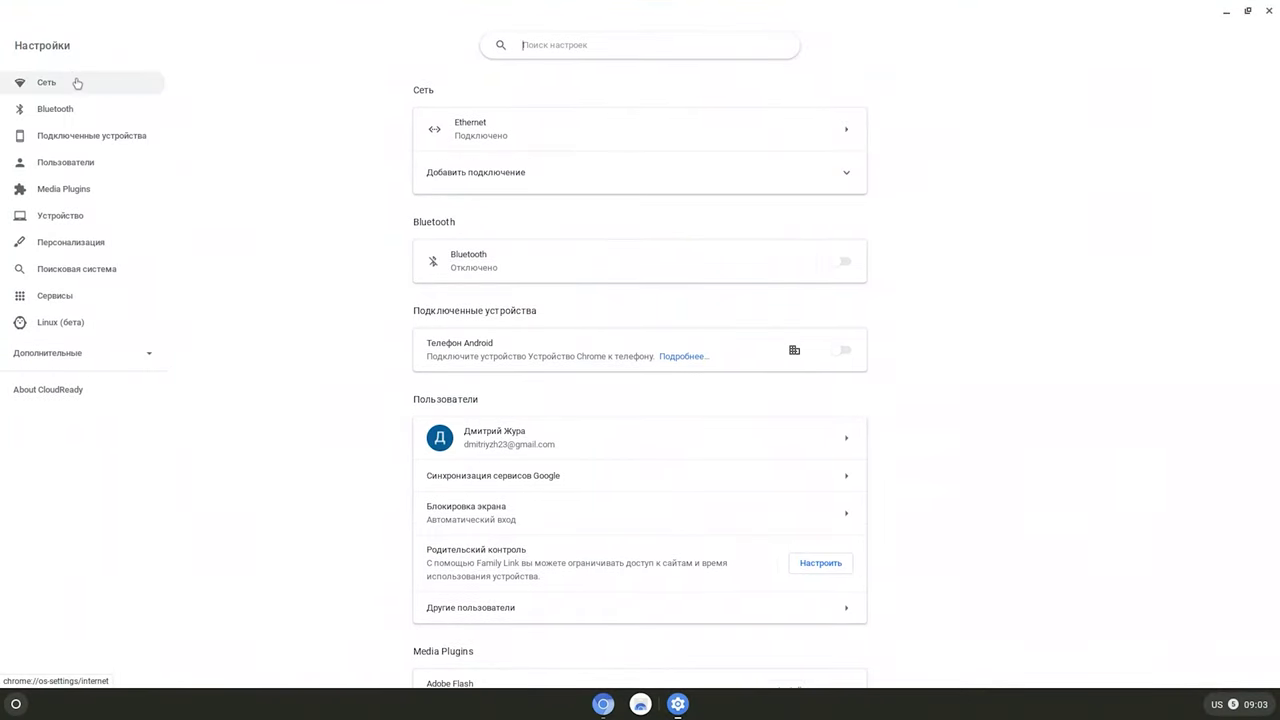
click(84, 112)
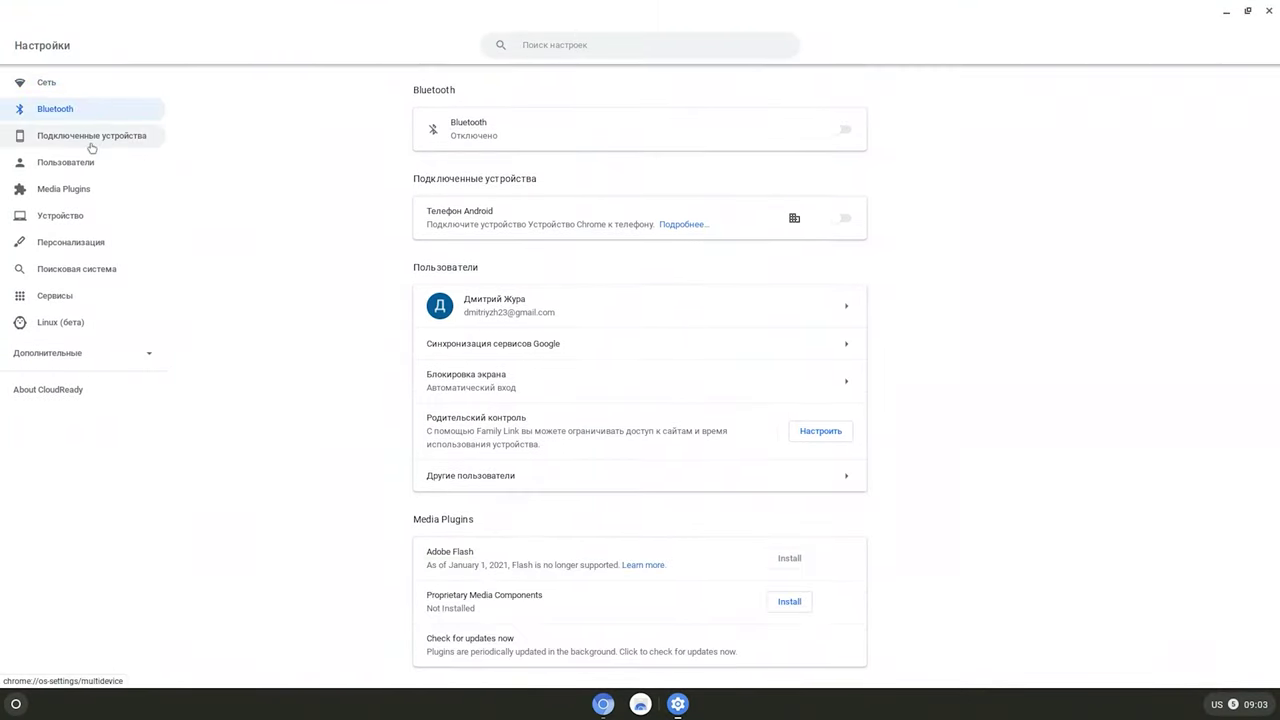
click(89, 143)
click(88, 162)
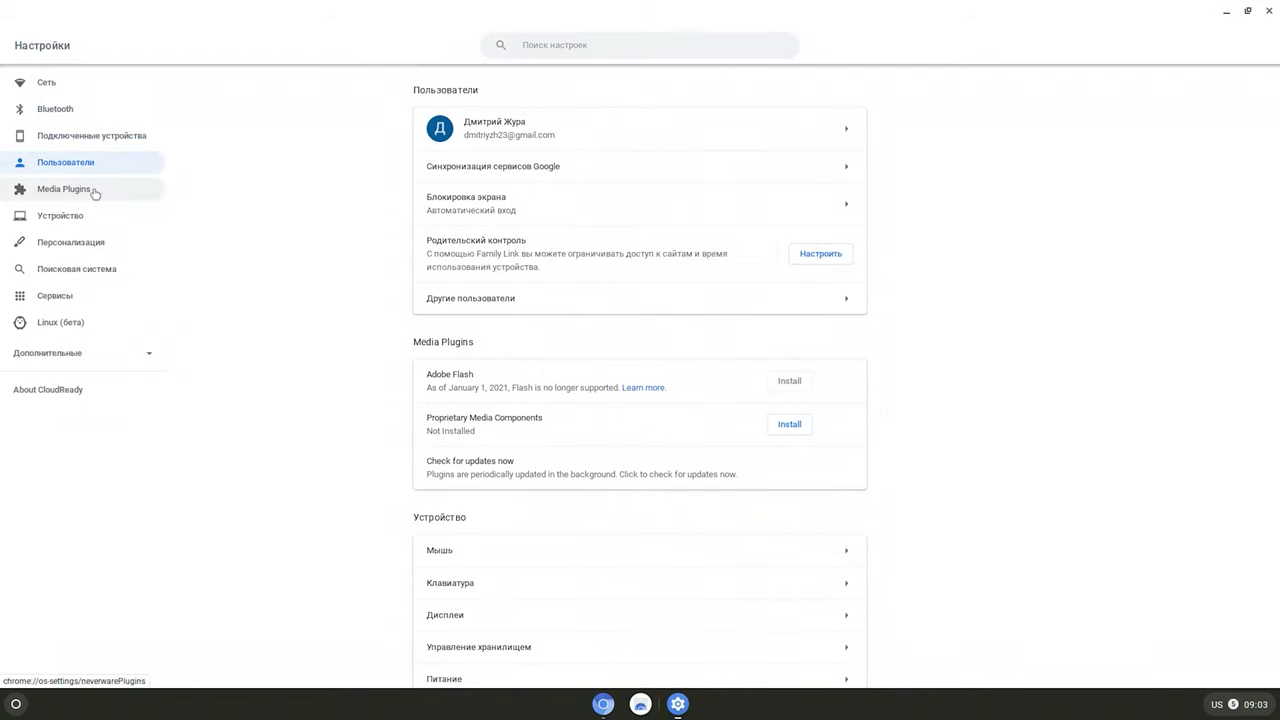
click(95, 189)
click(80, 215)
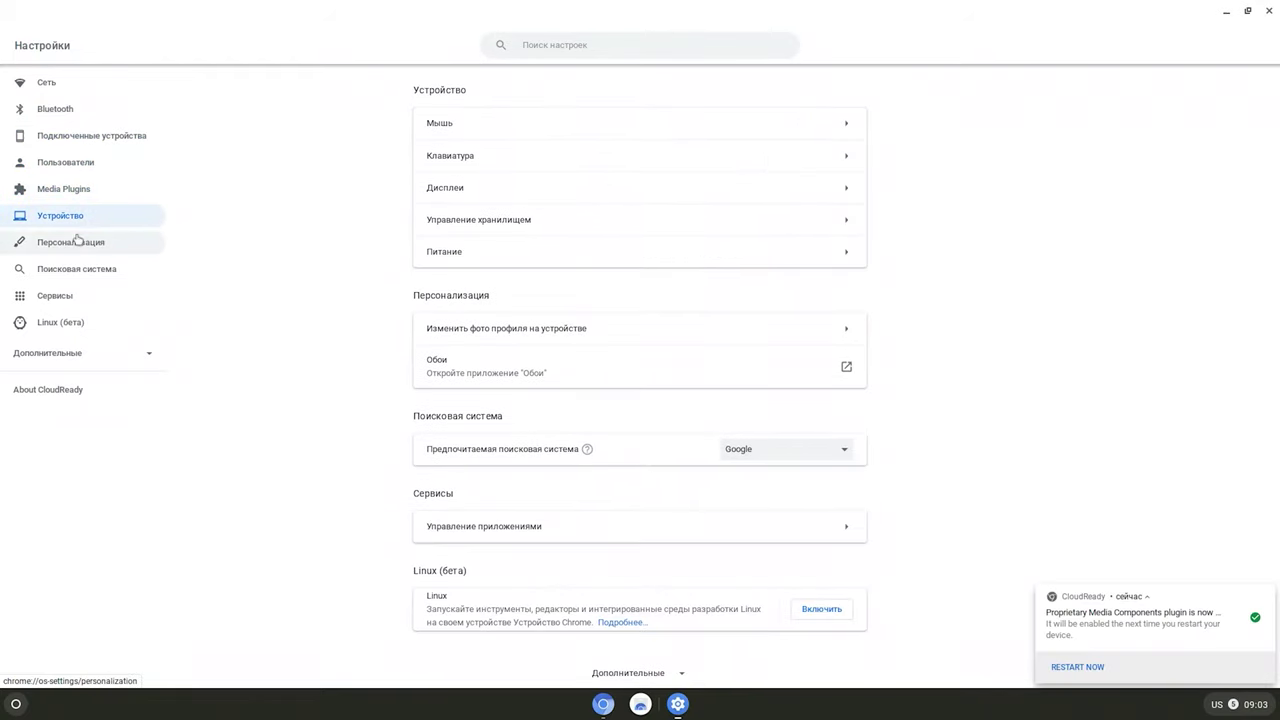
click(74, 244)
click(70, 274)
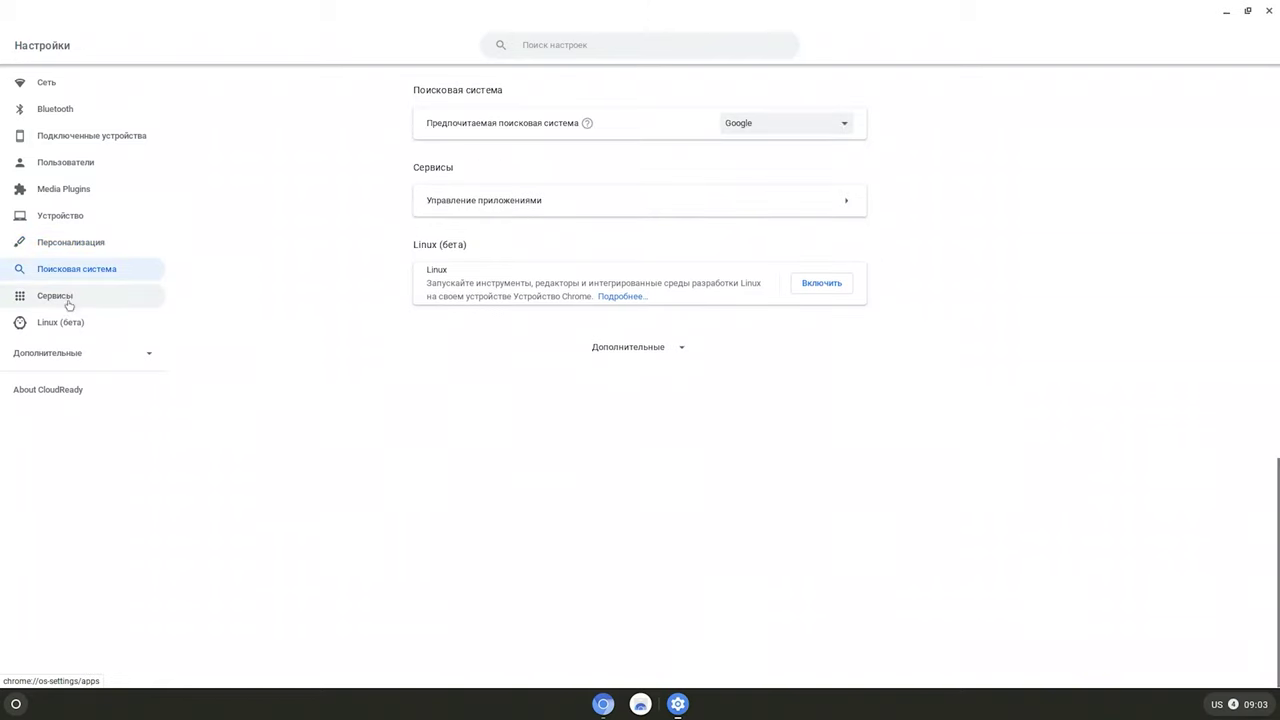
click(69, 300)
click(72, 322)
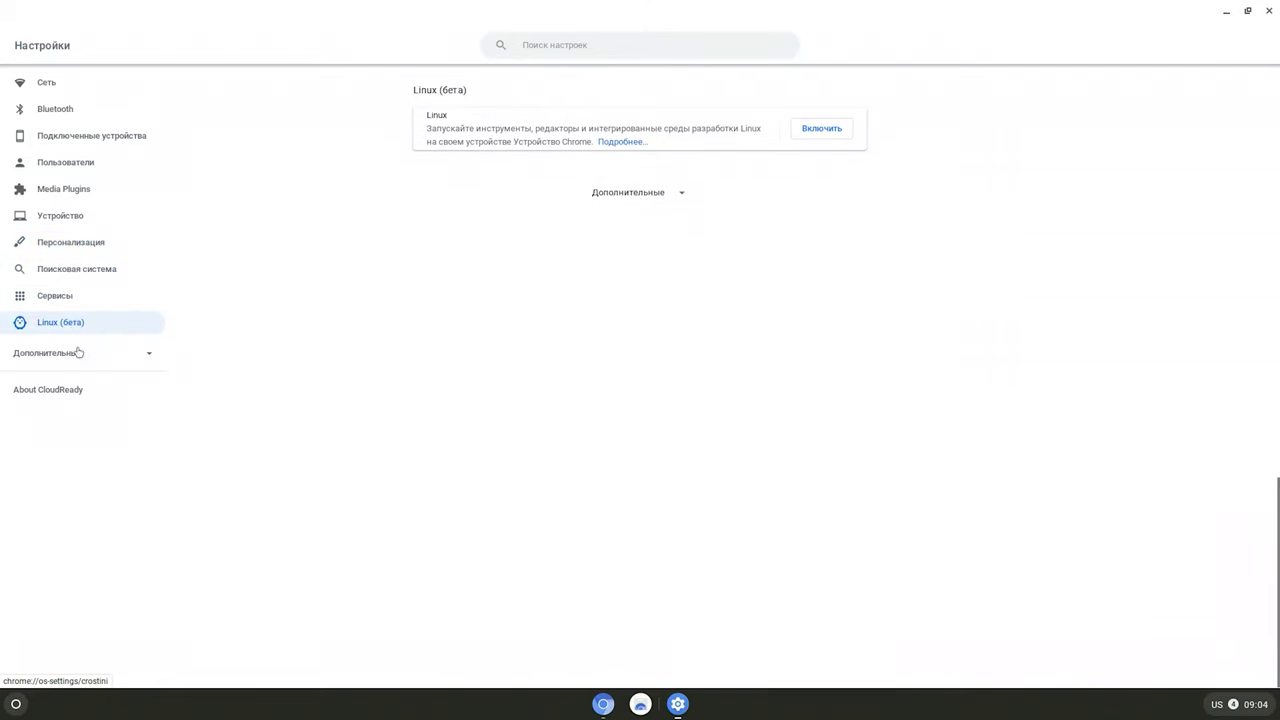
click(80, 356)
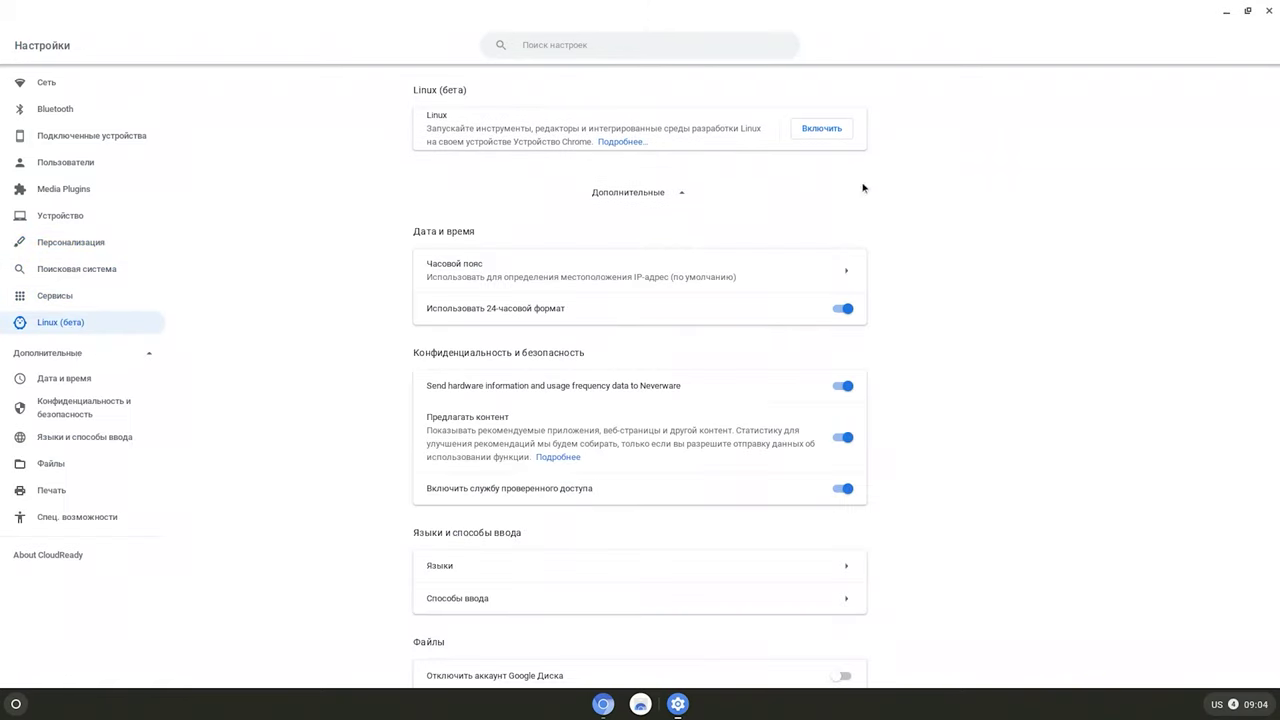
Enable Linux (бета) and install it with the suggested username and the recommended disk size of 7.5 GB.
click(816, 140)
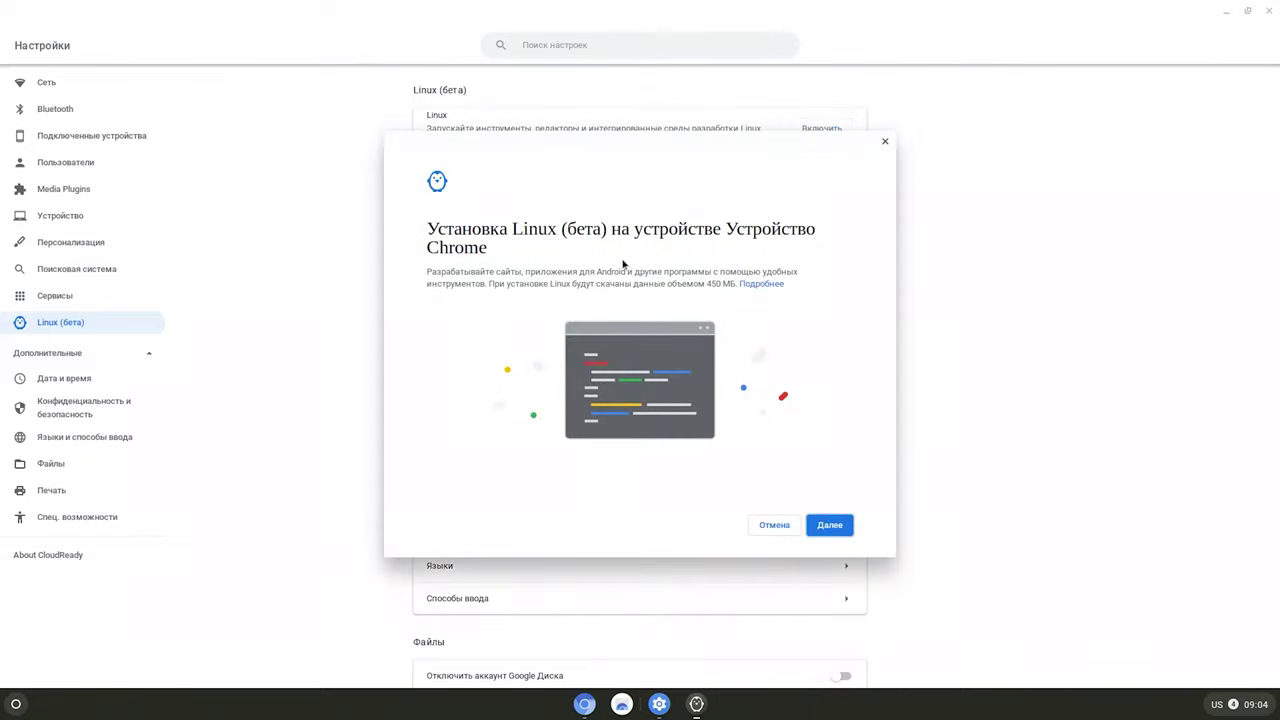
click(828, 525)
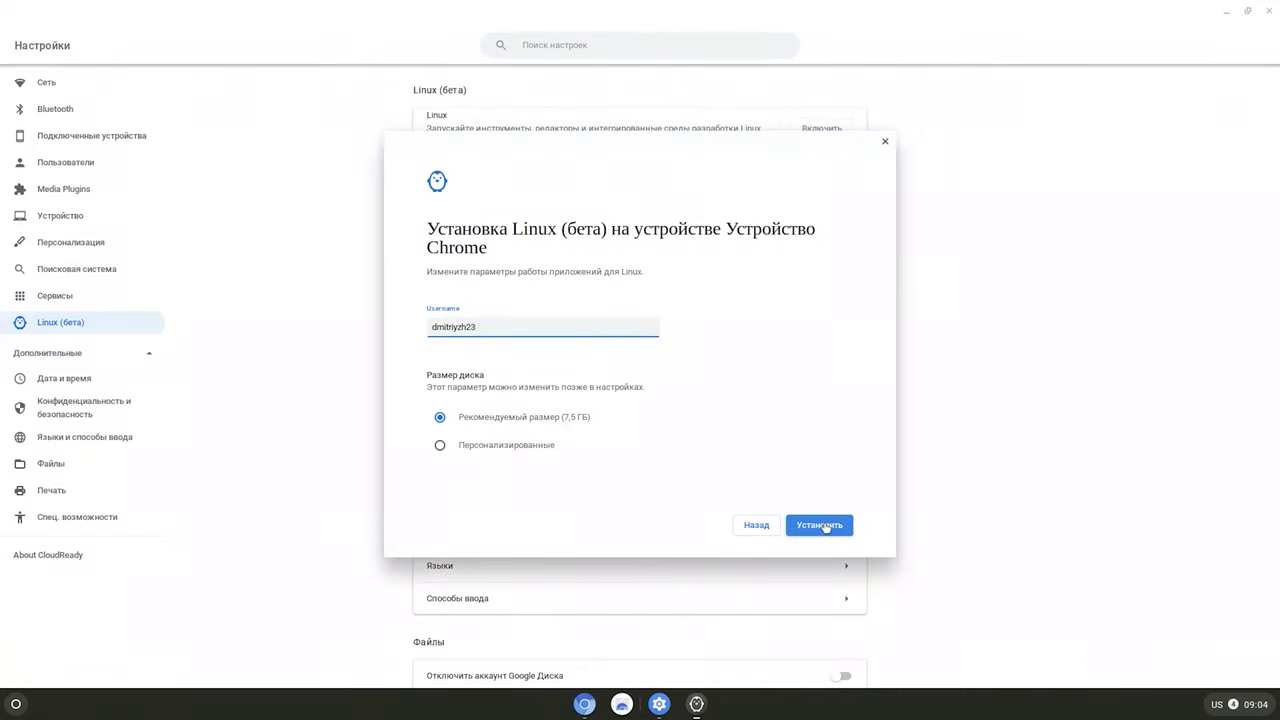
click(823, 522)
click(824, 525)
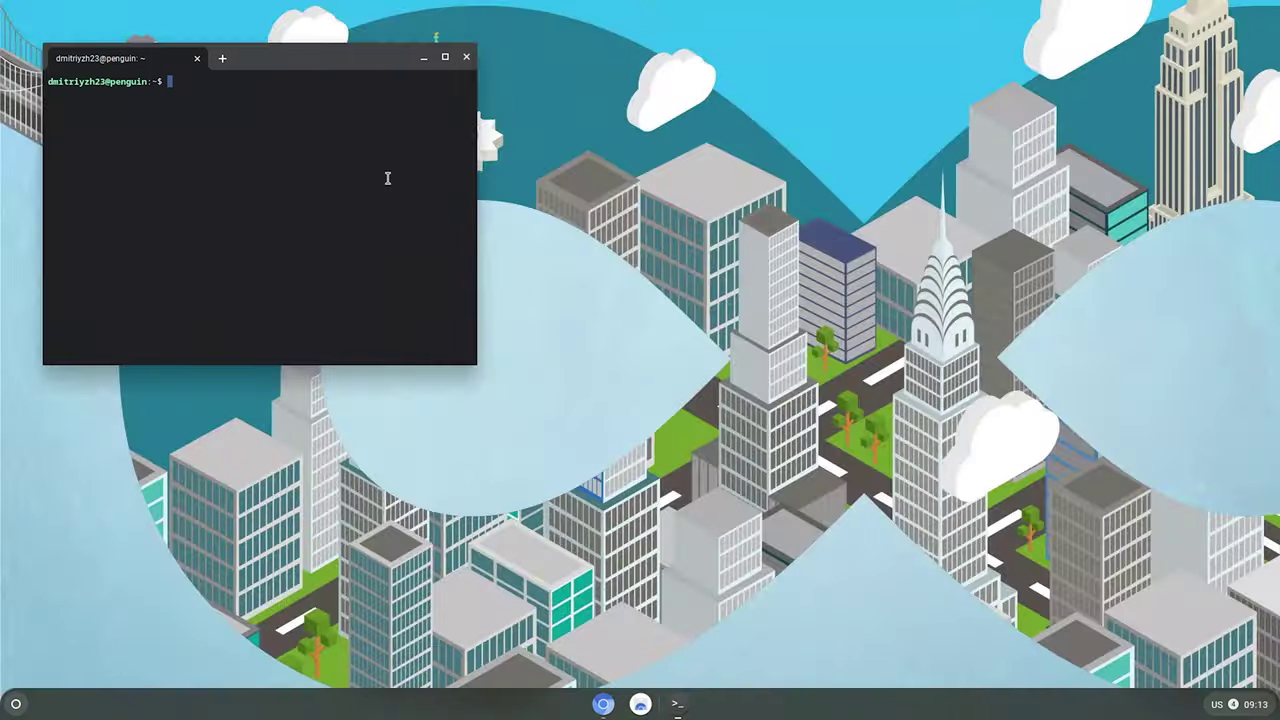
Install the cmatrix package in the Linux terminal with sudo apt-get install cmatrix, agreeing to continue.
text(sudo apt-get install cmatrix)
key(Return)
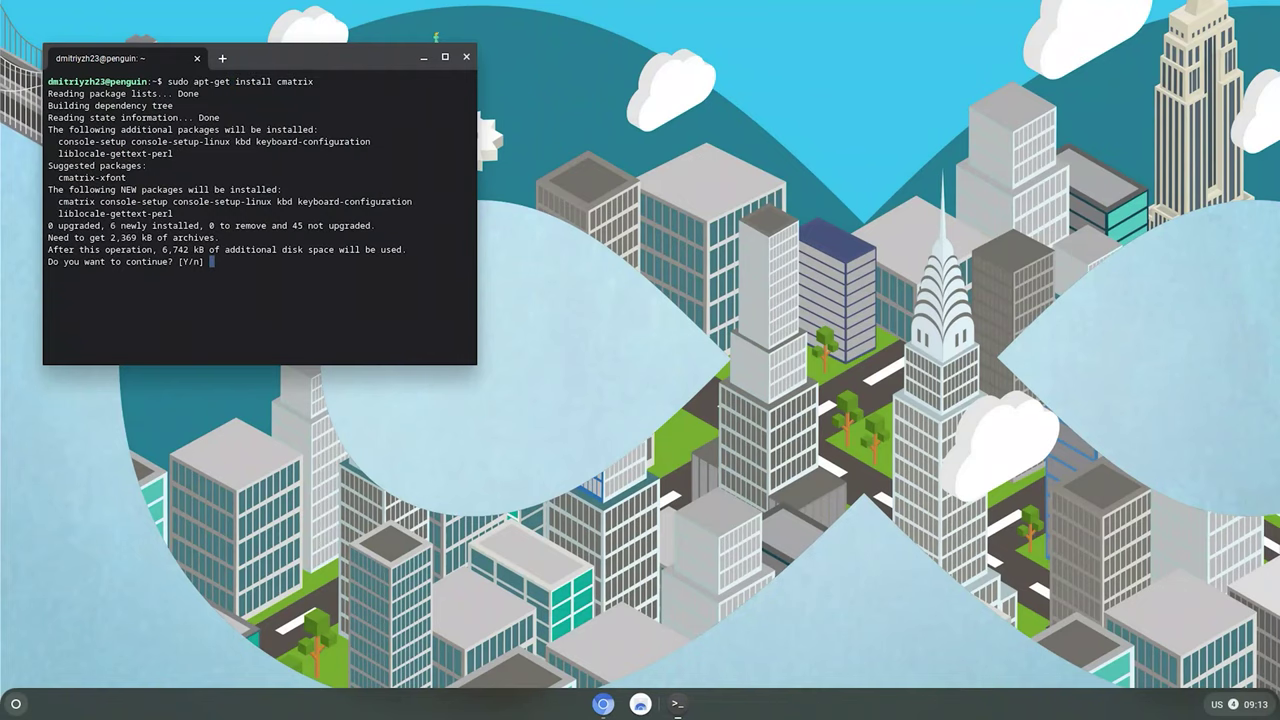
text(y)
key(Return)
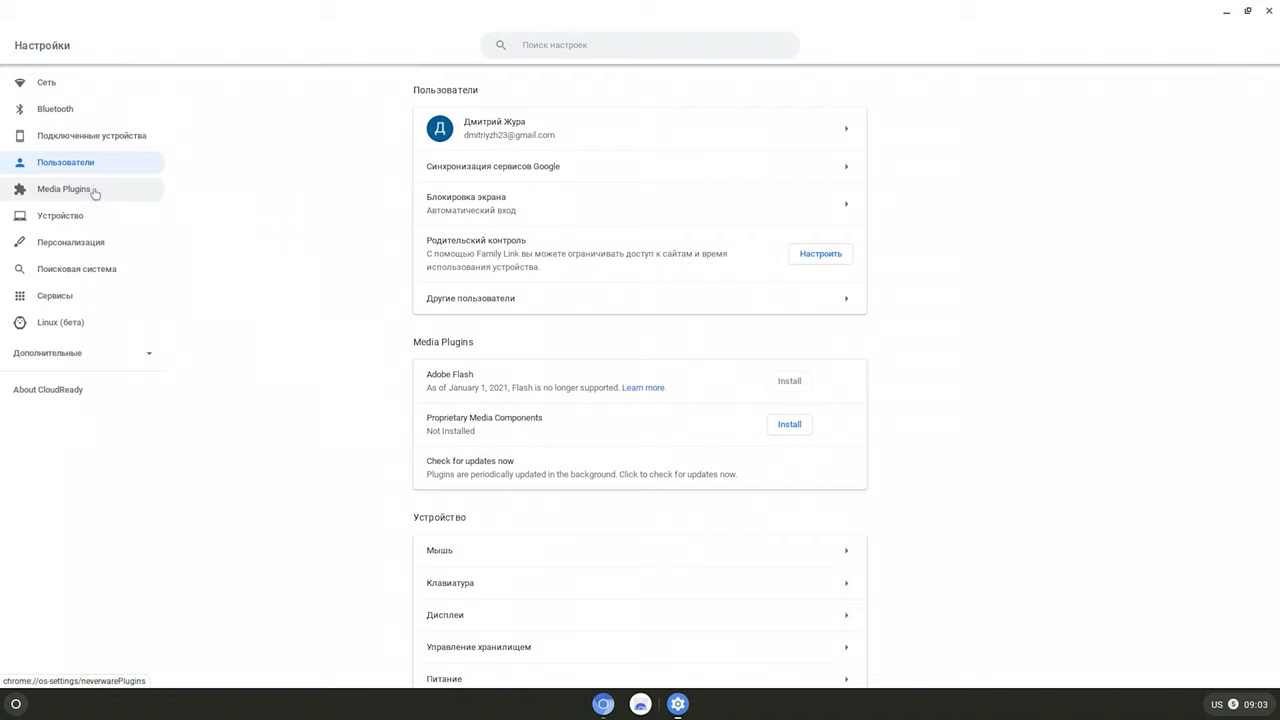
Install the Proprietary Media Components plugin from Media Plugins, accept its license, and move on to the device settings.
click(64, 189)
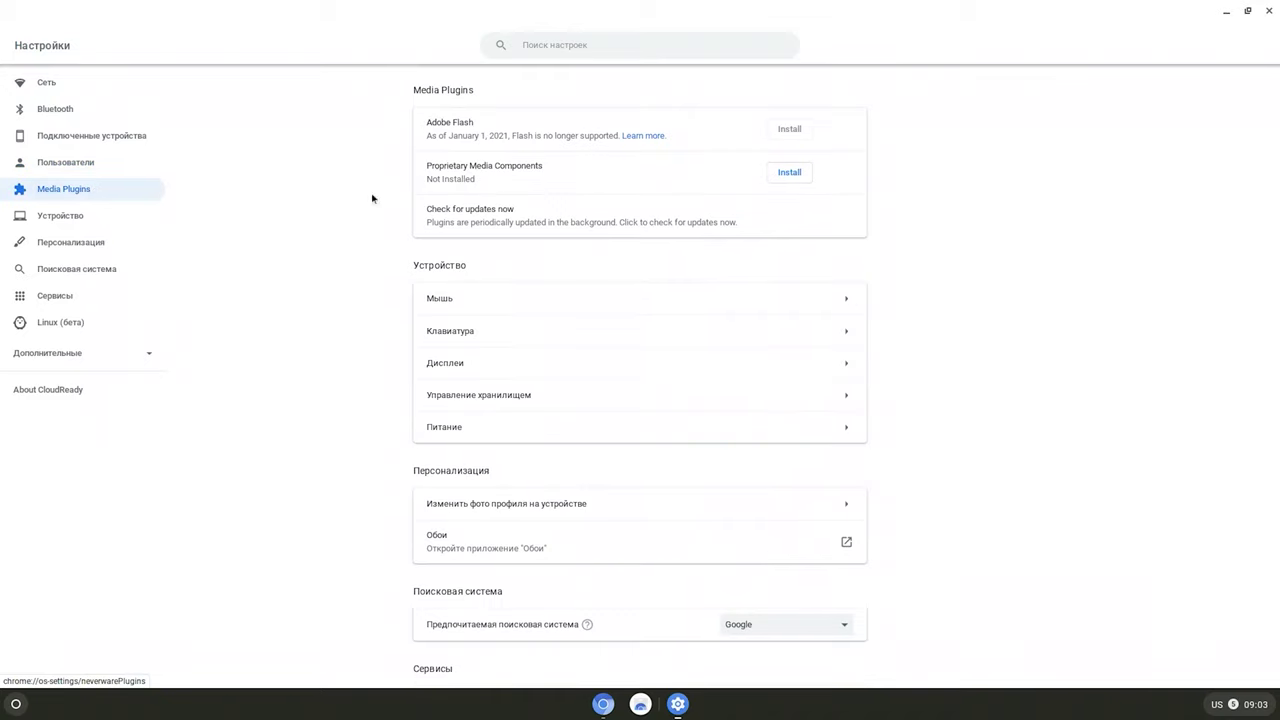
click(790, 173)
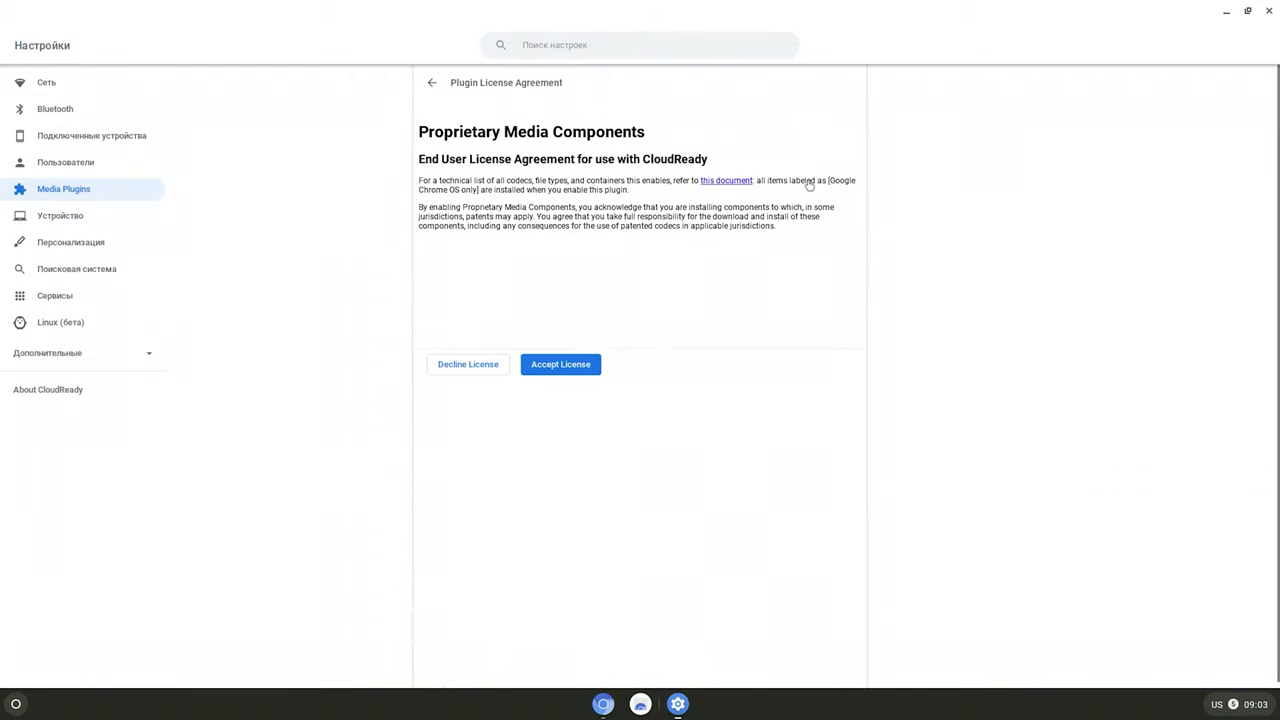
click(566, 370)
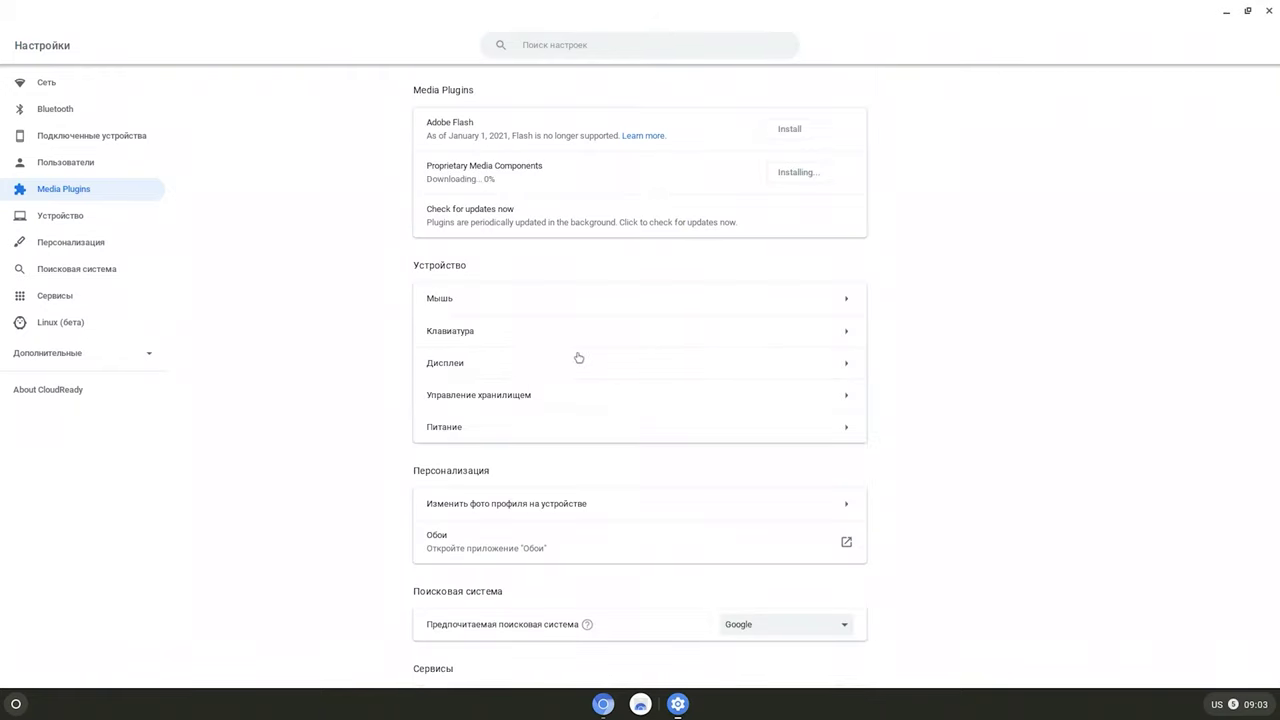
click(80, 222)
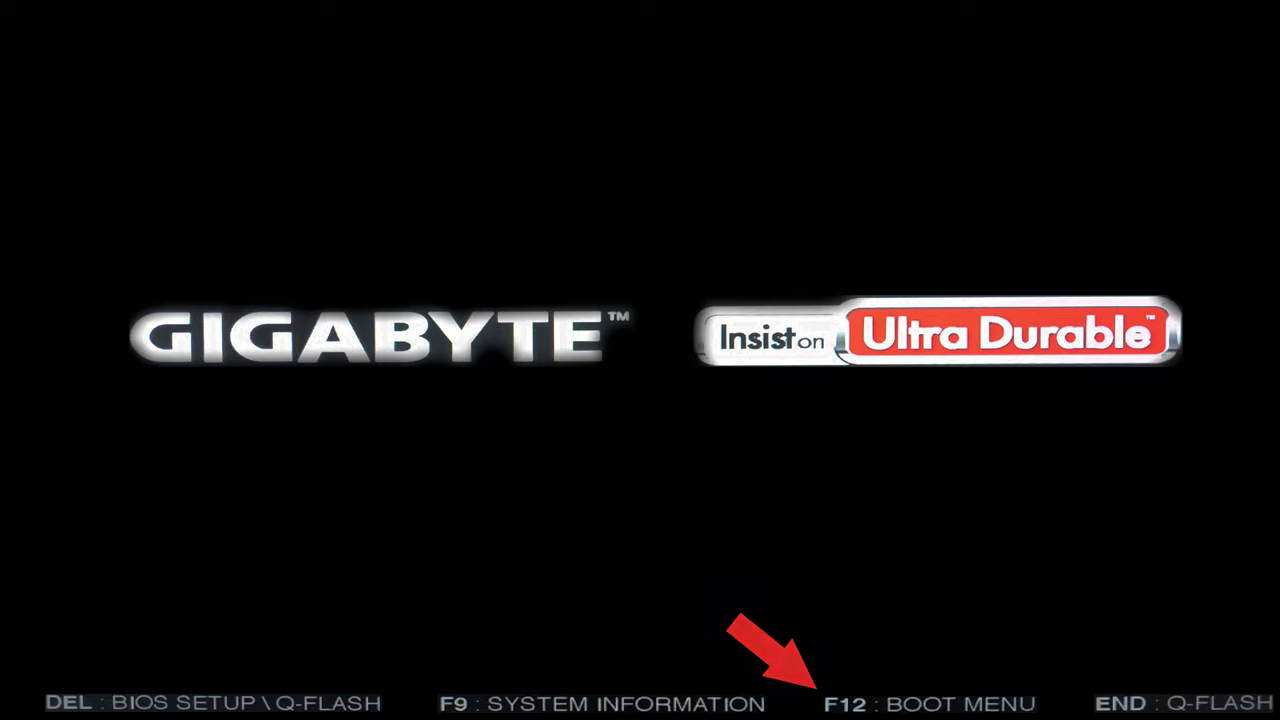
Choose ubuntu as the boot device and start Windows Boot Manager (on /dev/sda2) from GRUB.
key(F12)
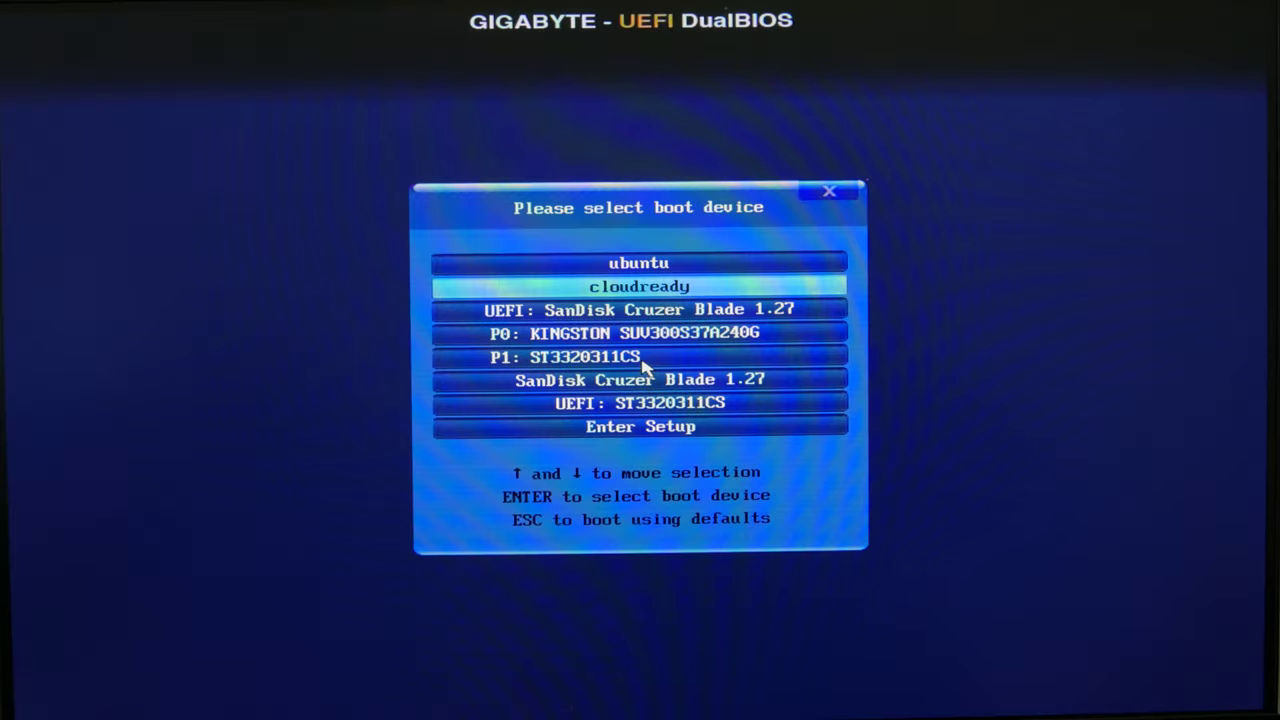
key(Up)
key(Return)
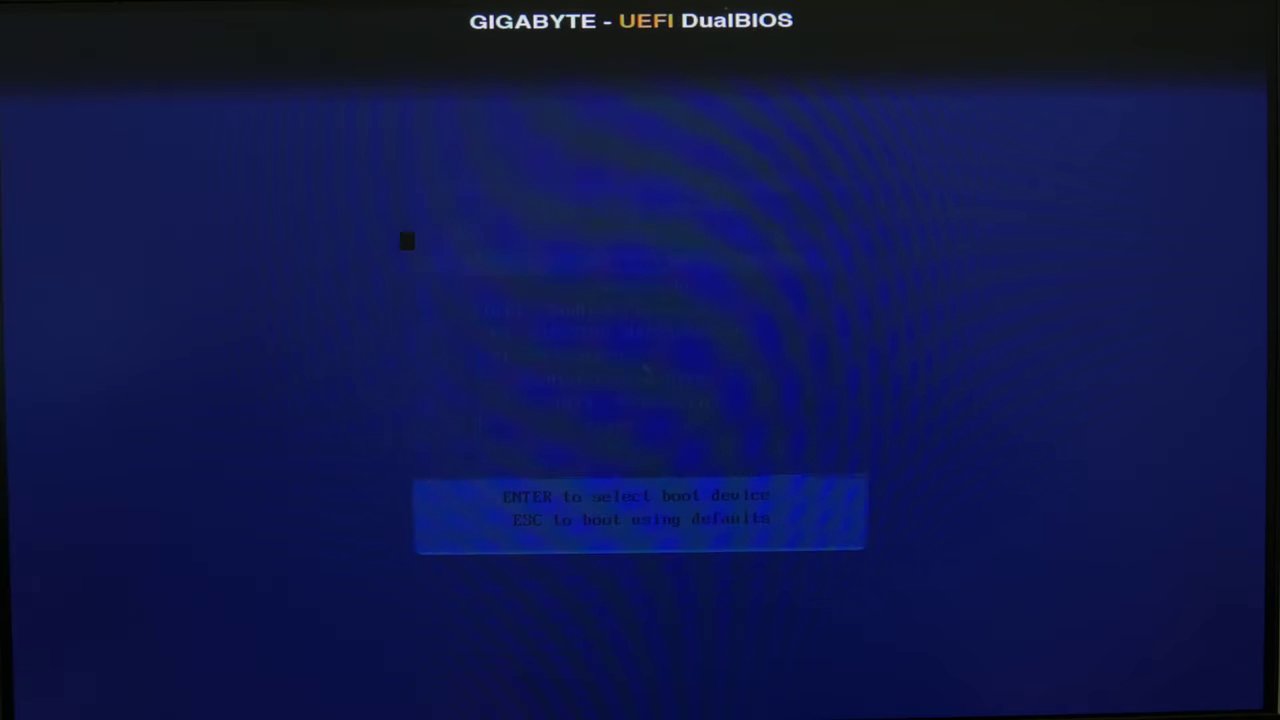
key(Down)
key(Down)
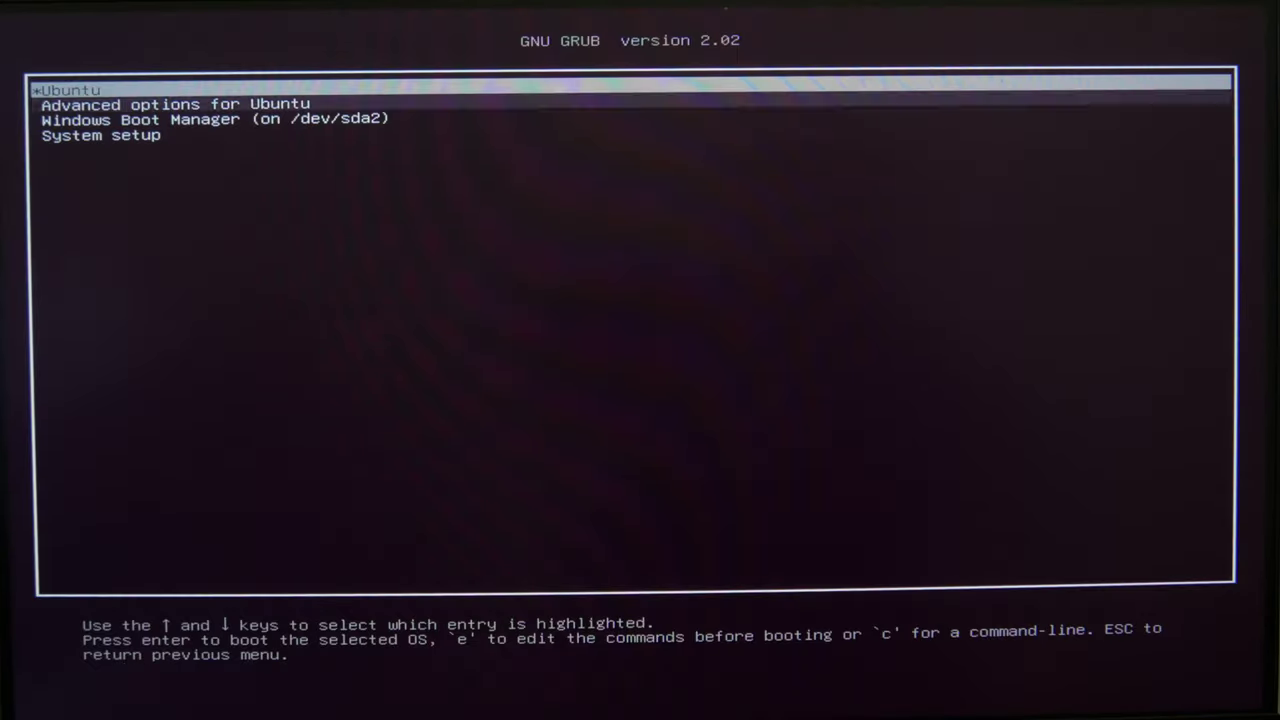
key(Return)
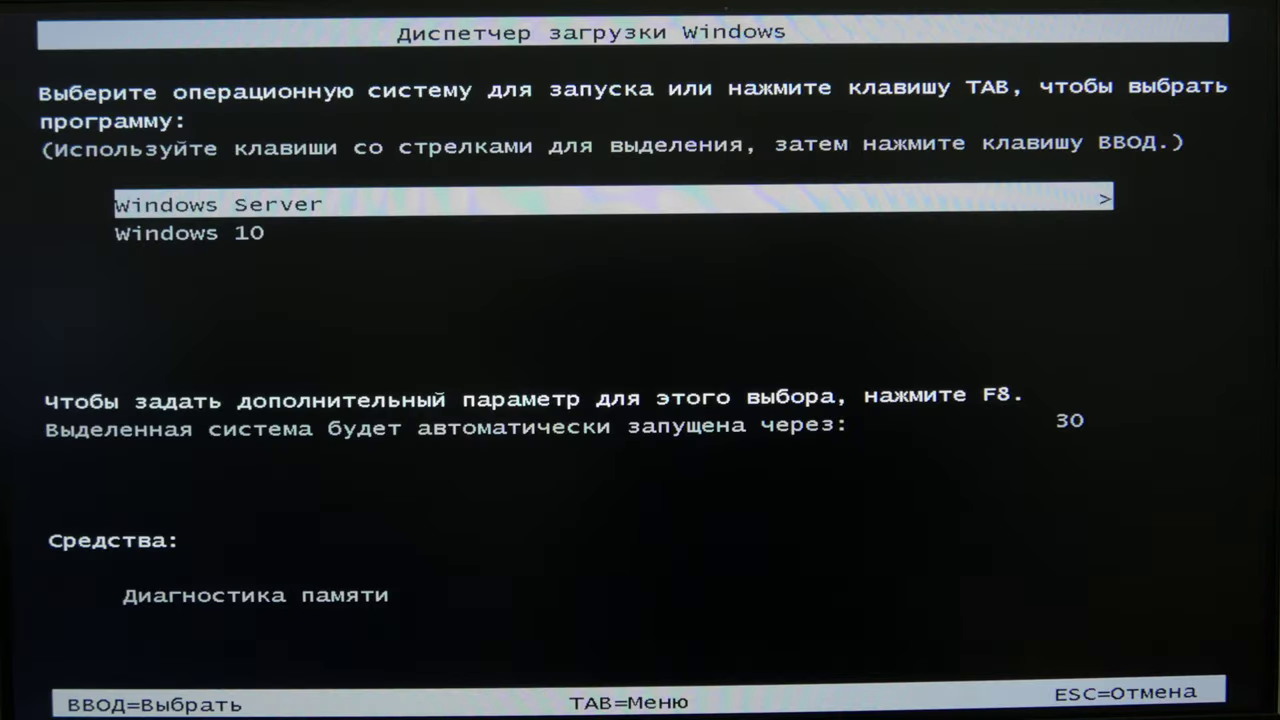